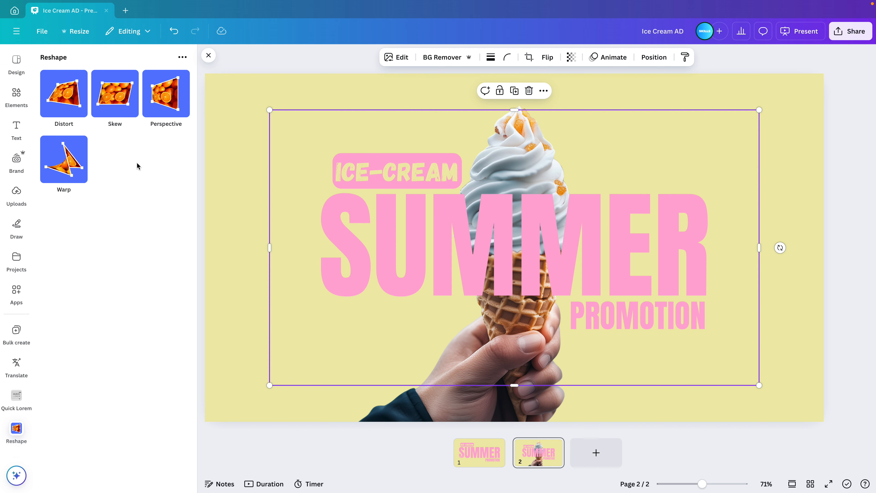
pyautogui.click(118, 103)
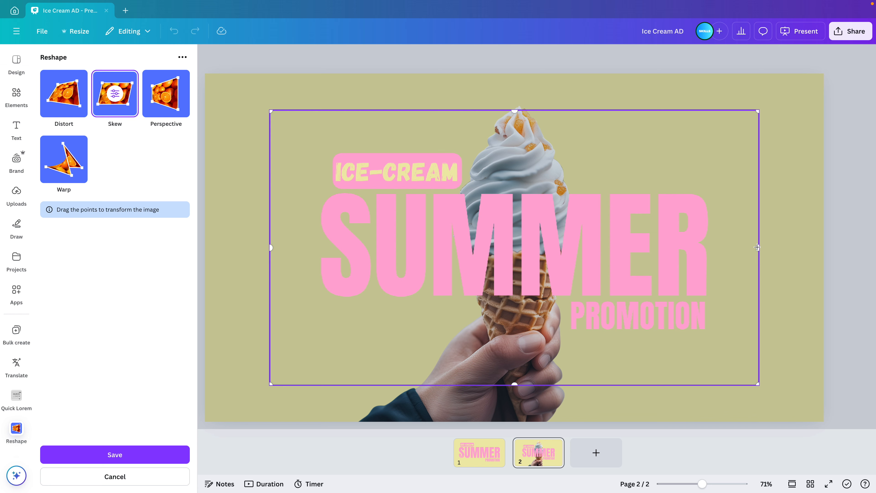
pyautogui.moveTo(756, 247); pyautogui.dragTo(757, 156)
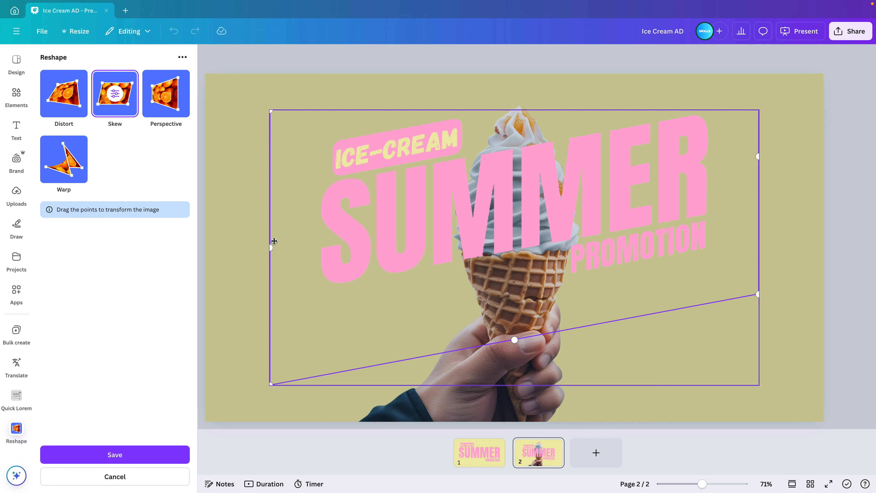
pyautogui.moveTo(270, 247); pyautogui.dragTo(270, 363)
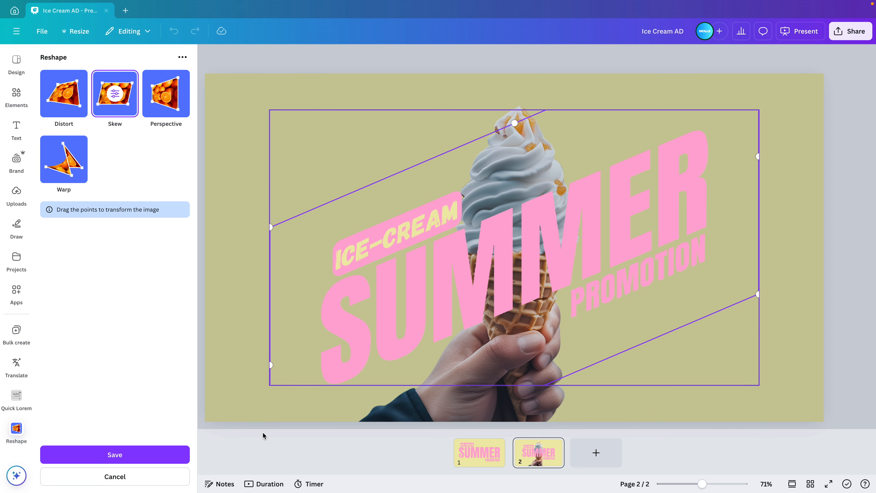
pyautogui.moveTo(271, 227); pyautogui.dragTo(353, 166)
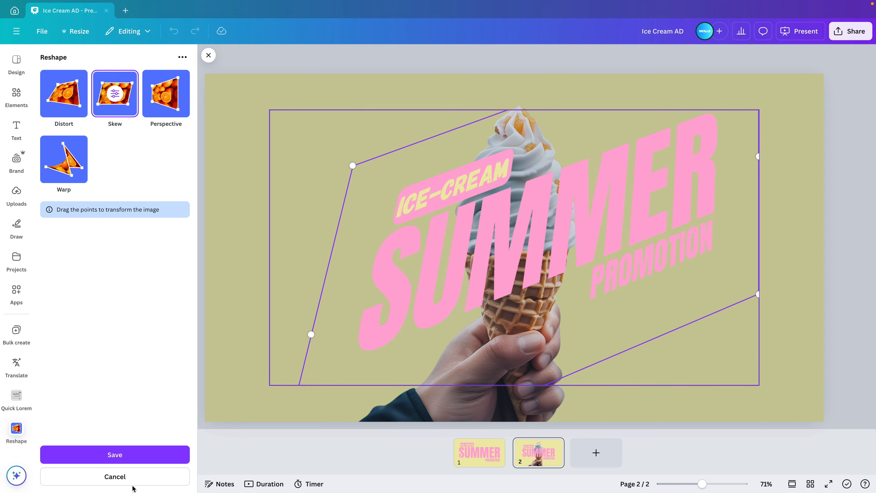
pyautogui.click(134, 480)
# Skew the text image with Reshape, raising its right edge and lowering its left edge to slant the lettering upward, and save it.
pyautogui.click(113, 105)
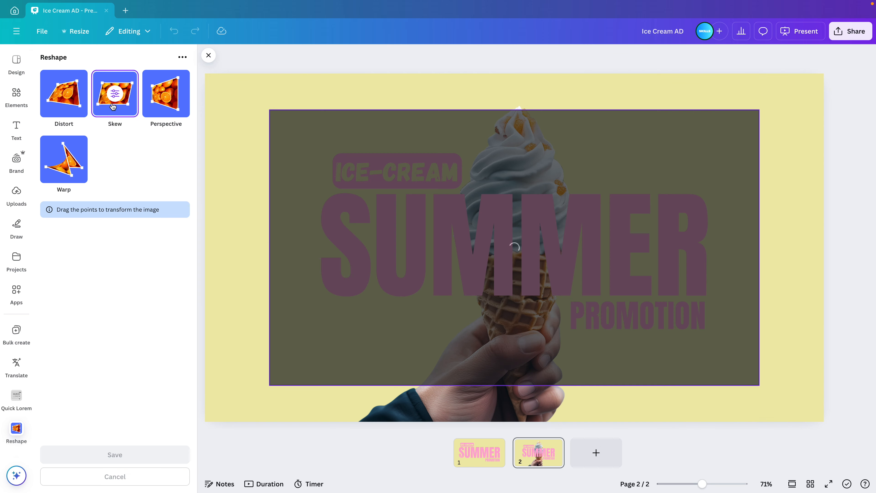
pyautogui.moveTo(757, 248); pyautogui.dragTo(755, 161)
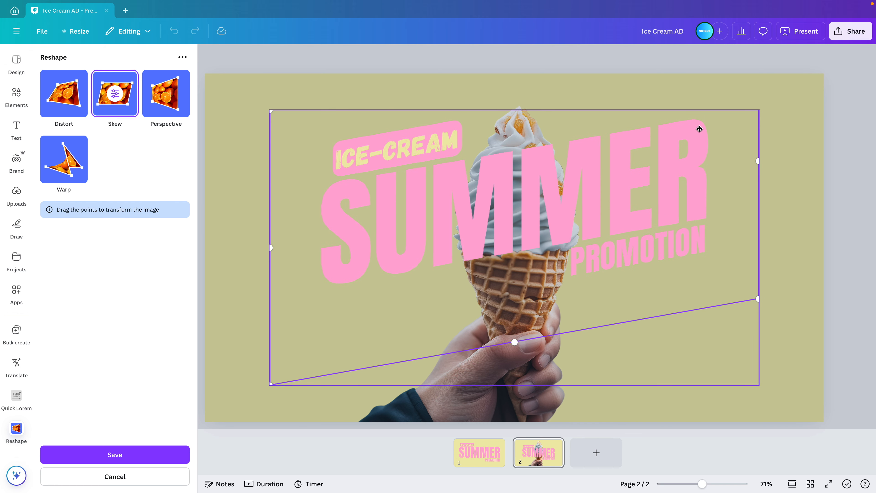
pyautogui.moveTo(271, 248); pyautogui.dragTo(273, 328)
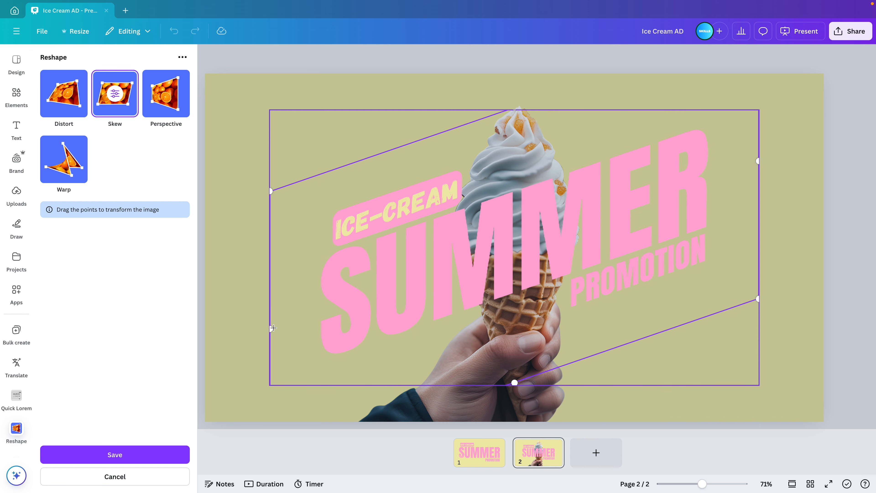
pyautogui.click(117, 459)
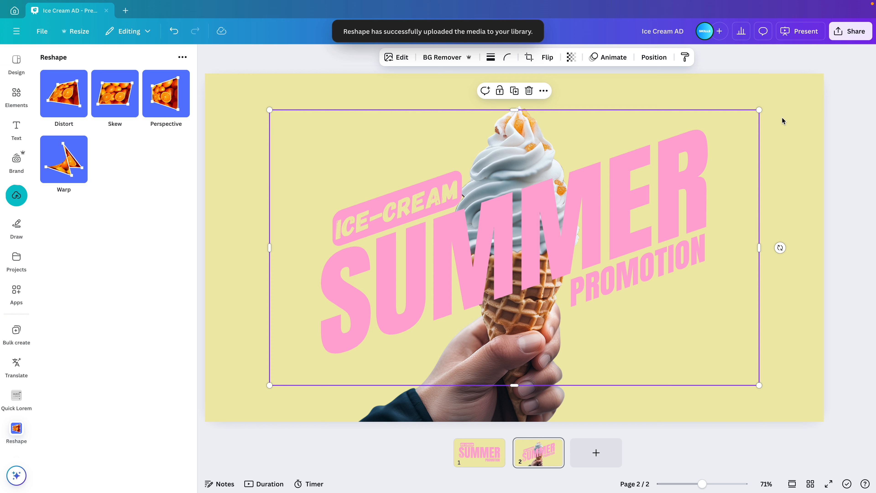
# Enlarge the skewed text image to fill the whole 1920 × 1080 px page and send it to the back behind the cone.
pyautogui.moveTo(758, 110); pyautogui.dragTo(824, 74)
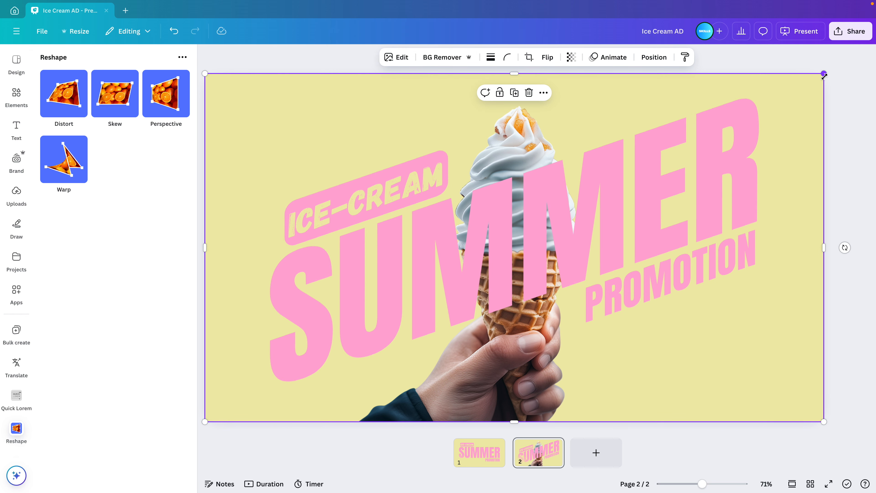
pyautogui.click(859, 304)
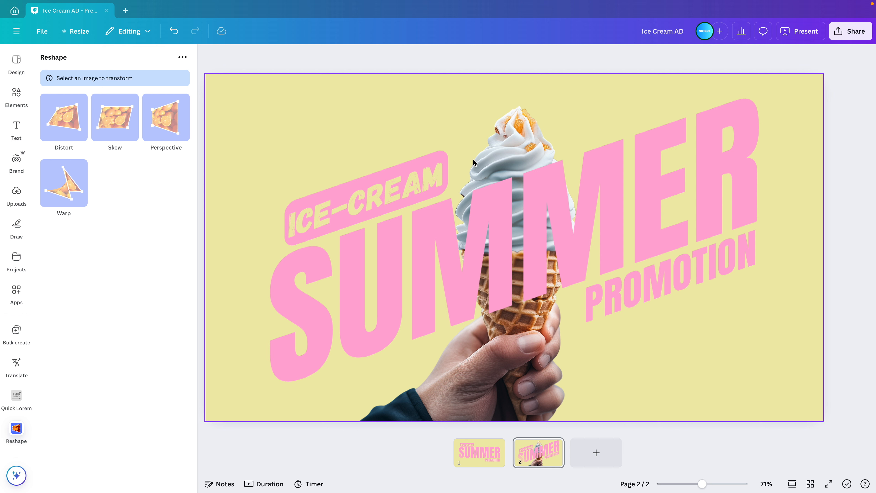
pyautogui.click(609, 162)
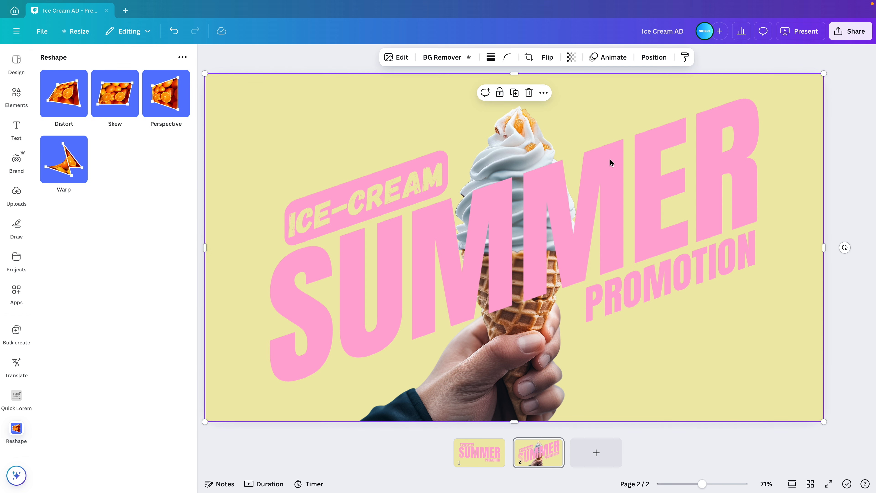
pyautogui.click(648, 58)
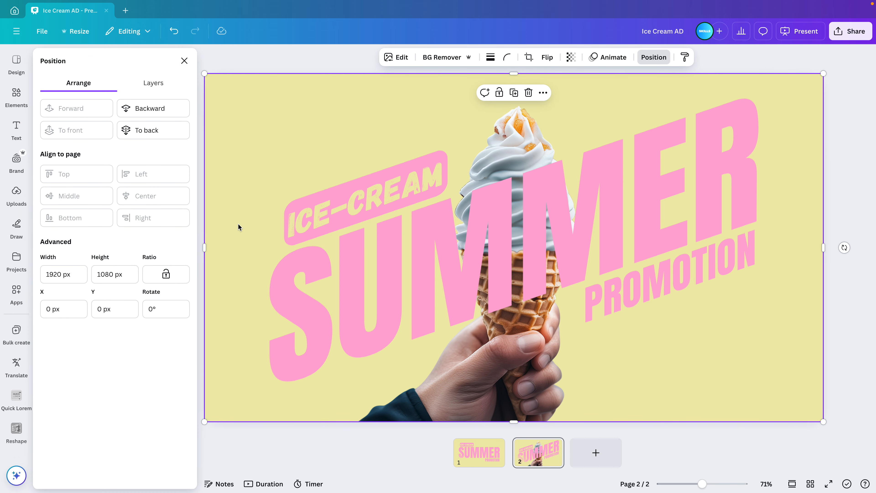
pyautogui.click(145, 130)
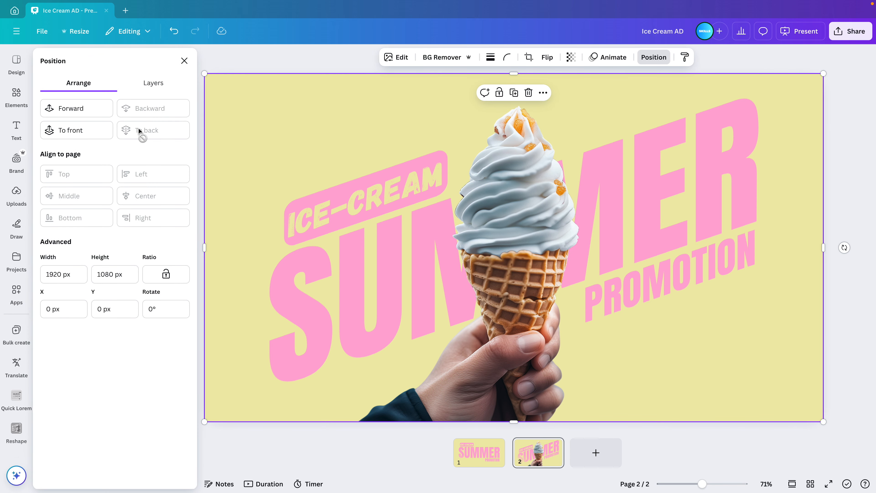
pyautogui.click(847, 188)
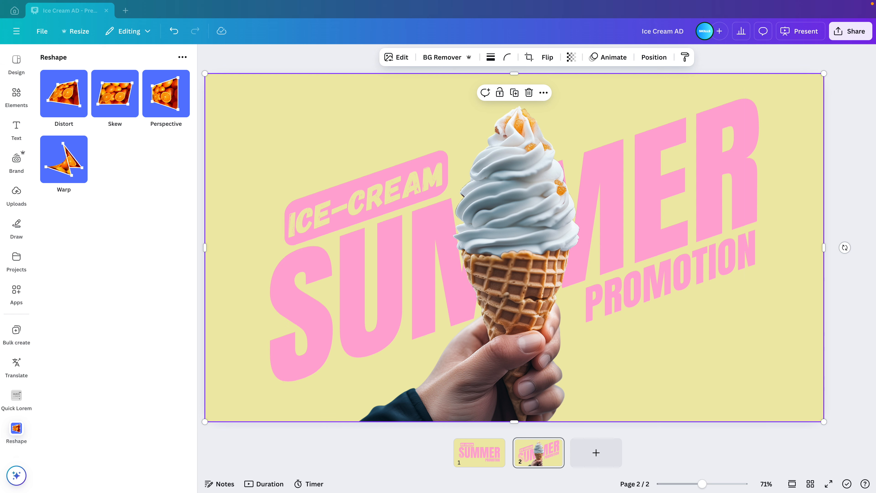
# Add a Drop shadow to the ice-cream cone image with a blur amount of 41 and an intensity of 26.
pyautogui.click(532, 218)
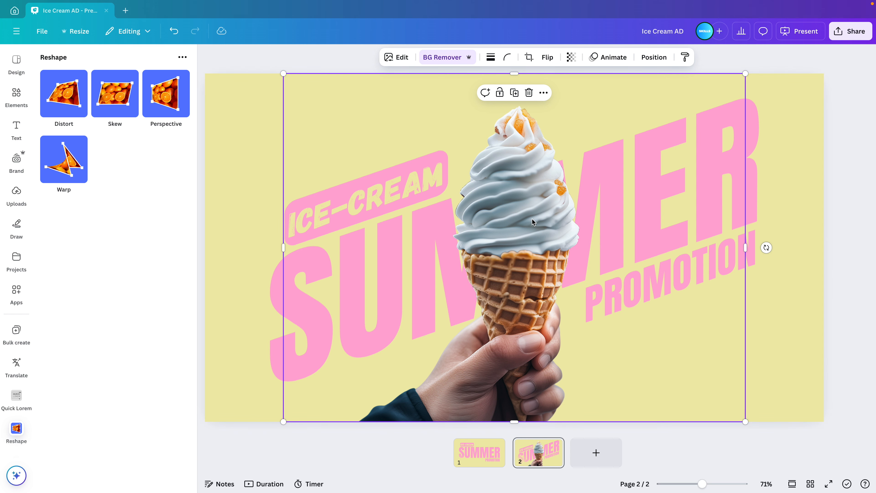
pyautogui.click(401, 58)
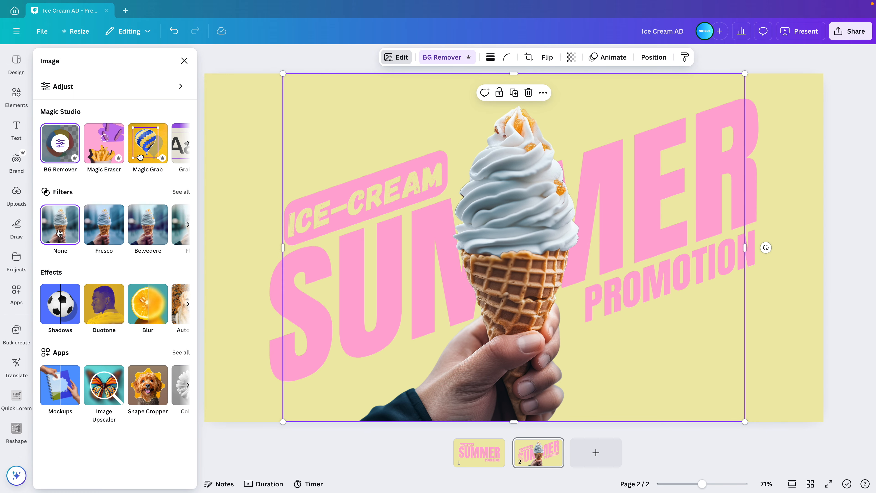
pyautogui.click(57, 305)
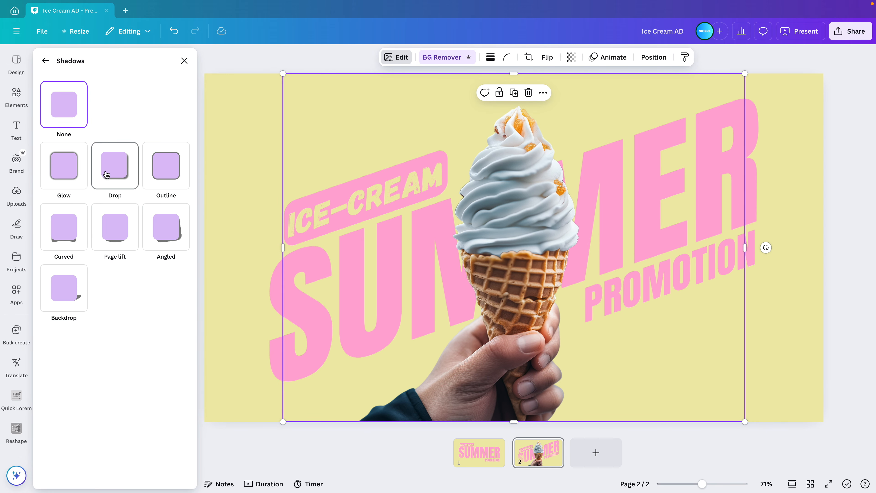
pyautogui.click(112, 172)
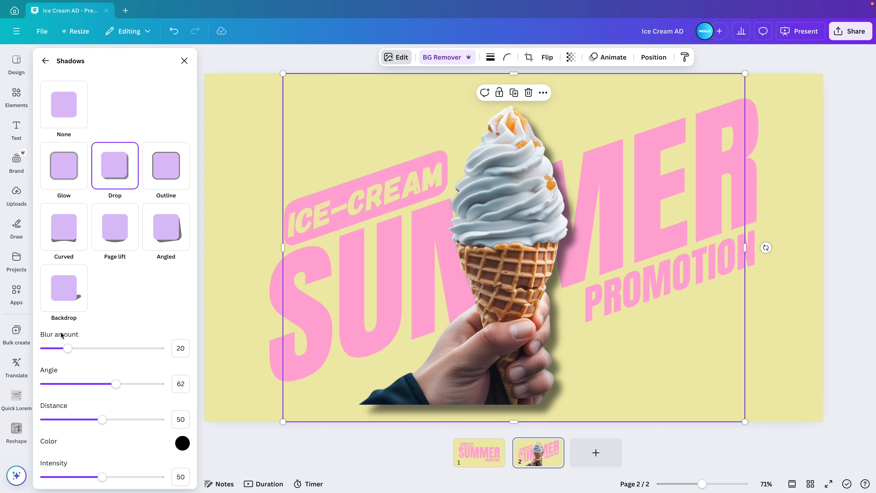
pyautogui.moveTo(68, 348); pyautogui.dragTo(91, 349)
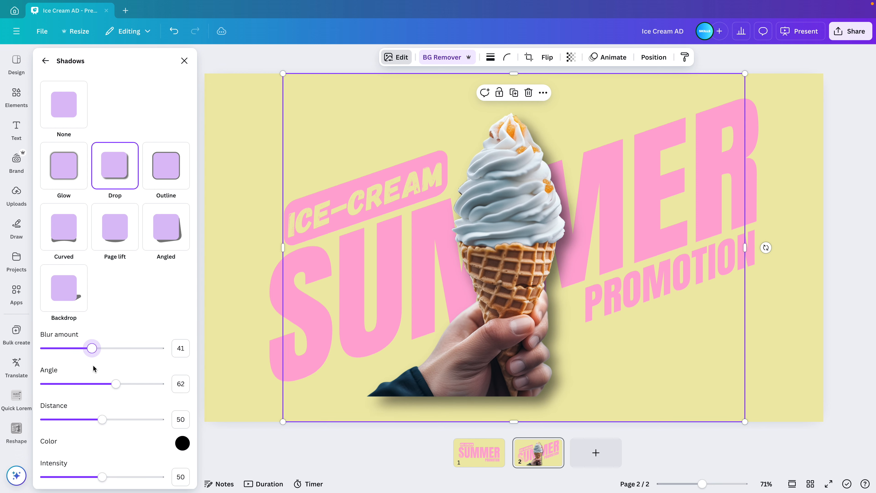
pyautogui.moveTo(100, 477); pyautogui.dragTo(75, 477)
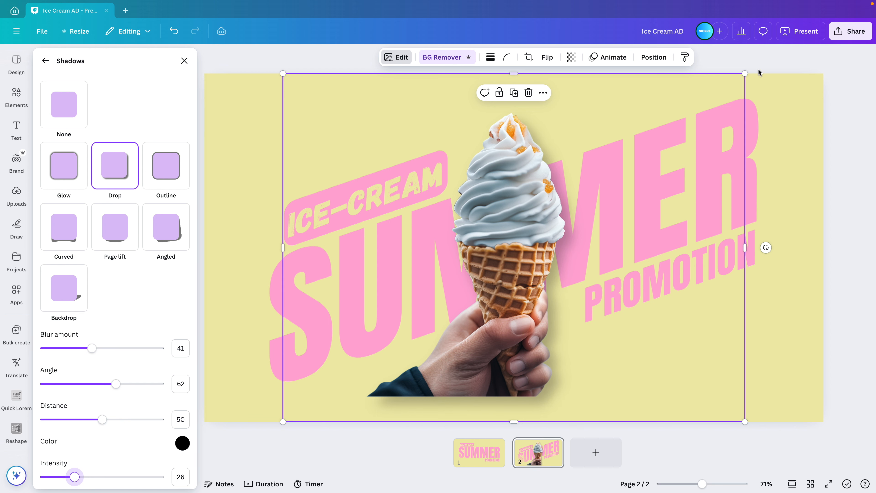
# Enlarge the shadowed ice-cream cone image to span the full page width and place it over the middle of the slanted text.
pyautogui.moveTo(744, 73); pyautogui.dragTo(805, 57)
pyautogui.moveTo(758, 254); pyautogui.dragTo(763, 255)
pyautogui.click(809, 275)
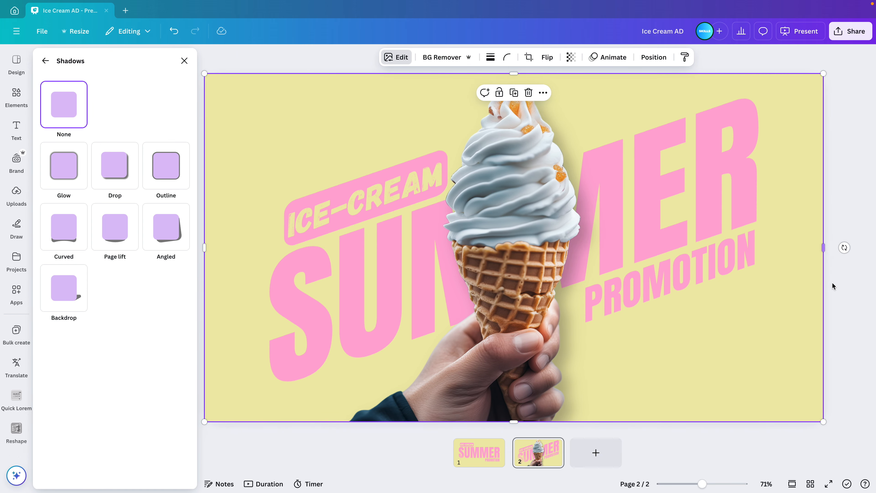
pyautogui.scroll(-3, 739, 290)
pyautogui.click(814, 277)
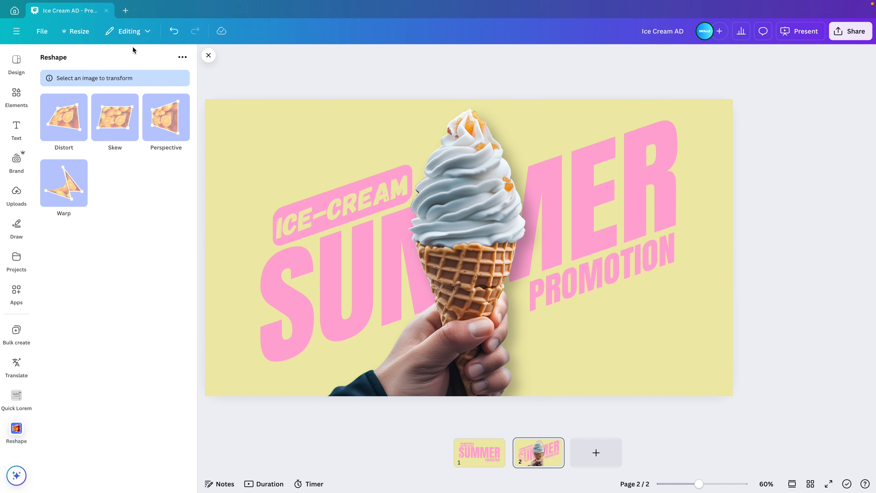
# Search the elements library for "abstract" and show all matching graphics.
pyautogui.click(209, 57)
pyautogui.click(27, 98)
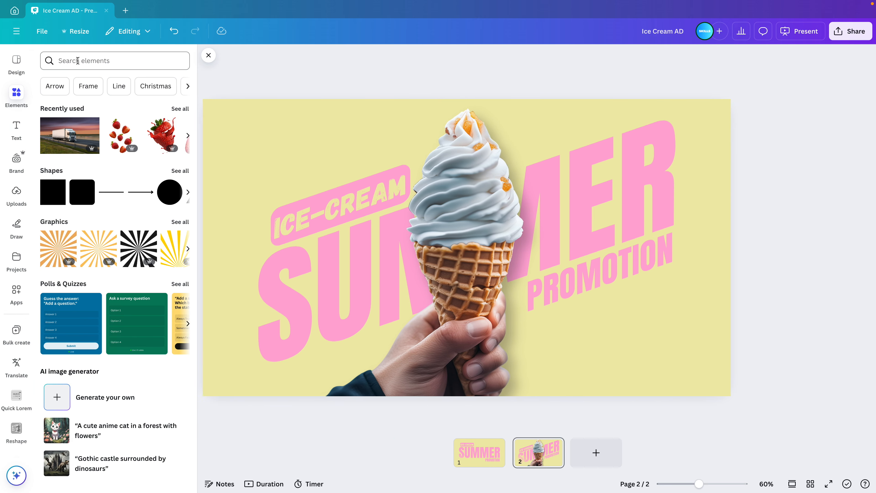
pyautogui.click(77, 61)
pyautogui.write('absstr')
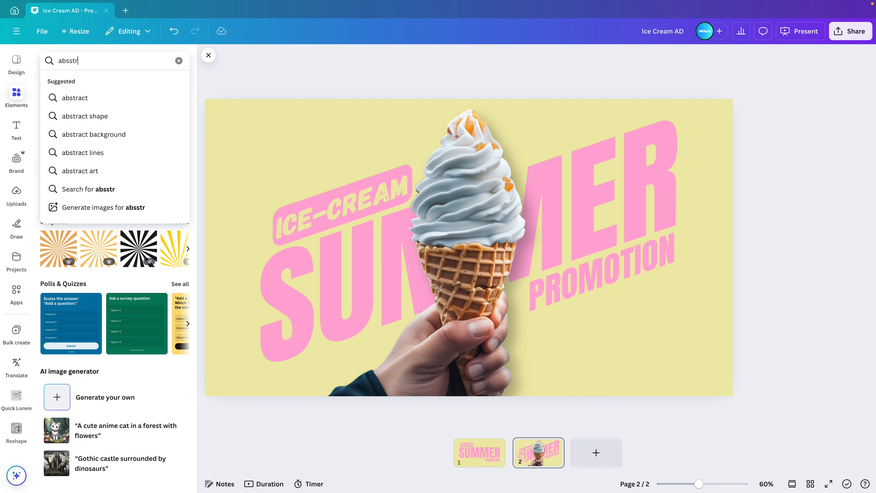
pyautogui.write('ax')
pyautogui.press('BackSpace')
pyautogui.press('BackSpace')
pyautogui.press('BackSpace')
pyautogui.press('BackSpace')
pyautogui.press('BackSpace')
pyautogui.write('traxtct')
pyautogui.press('Return')
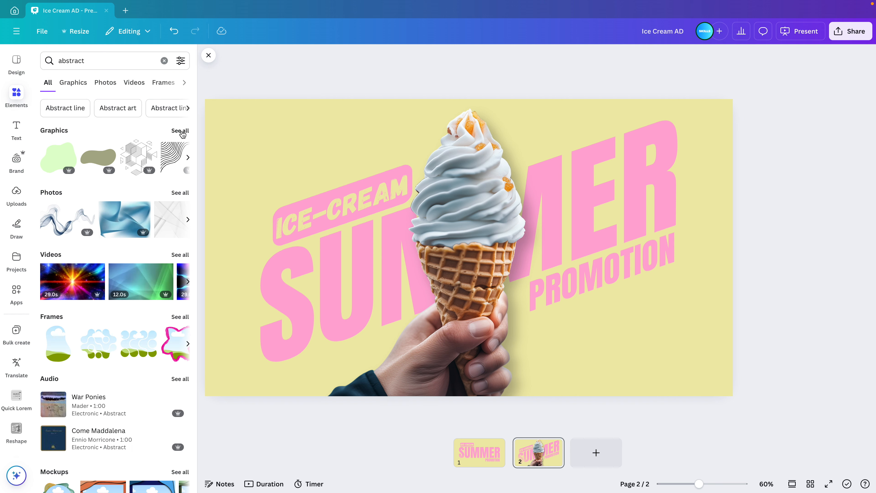
pyautogui.click(182, 132)
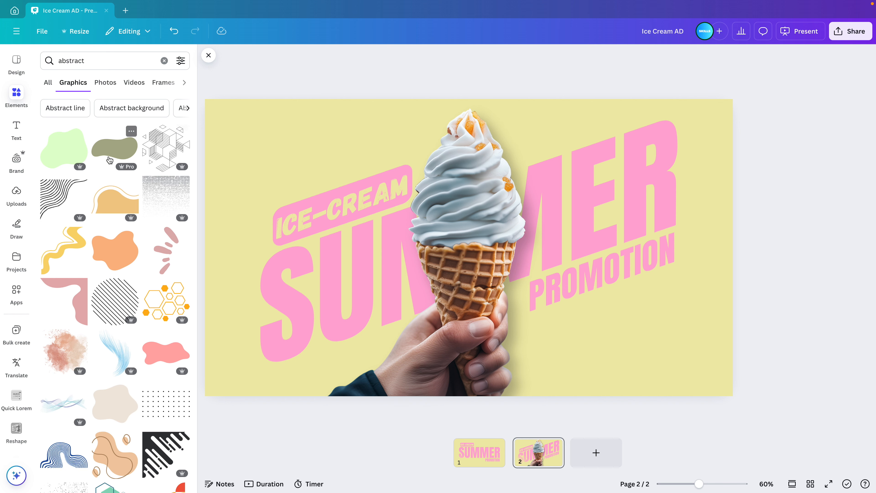
# Insert the wavy-lines graphic, place it in the page's top-left corner and recolor it with the document's pink.
pyautogui.click(64, 198)
pyautogui.moveTo(424, 229)
pyautogui.mouseDown()
pyautogui.moveTo(331, 221)
pyautogui.moveTo(232, 138)
pyautogui.mouseUp()
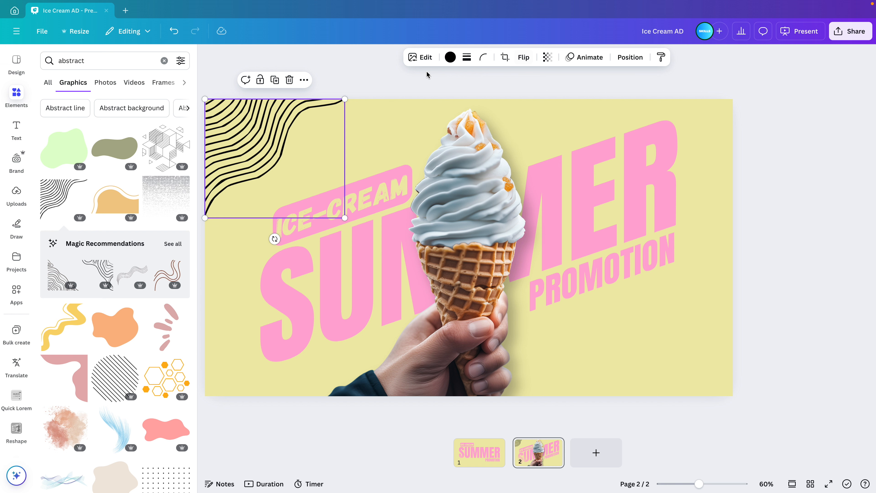
pyautogui.click(450, 57)
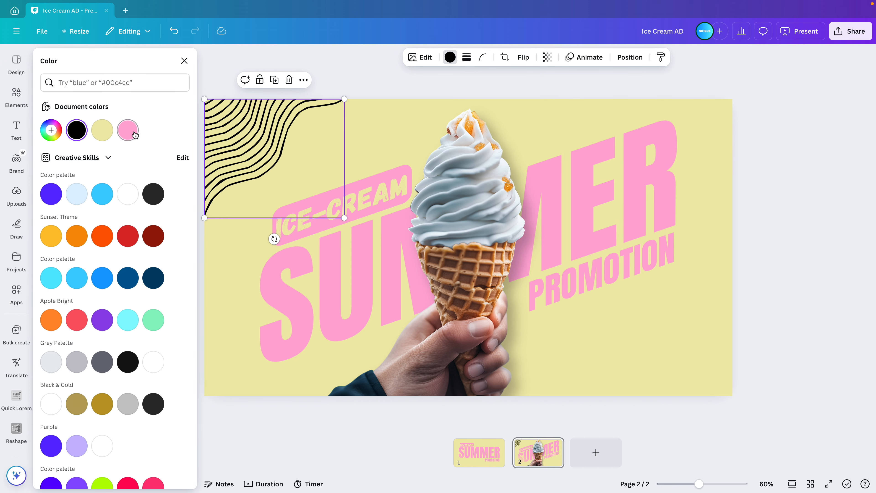
pyautogui.click(127, 130)
# Copy the pink wavy-lines graphic, rotate the copy 180° and fit it into the page's bottom-right corner.
pyautogui.keyDown('alt'); pyautogui.moveTo(277, 125); pyautogui.dragTo(666, 304); pyautogui.keyUp('alt')
pyautogui.moveTo(627, 136); pyautogui.dragTo(616, 274)
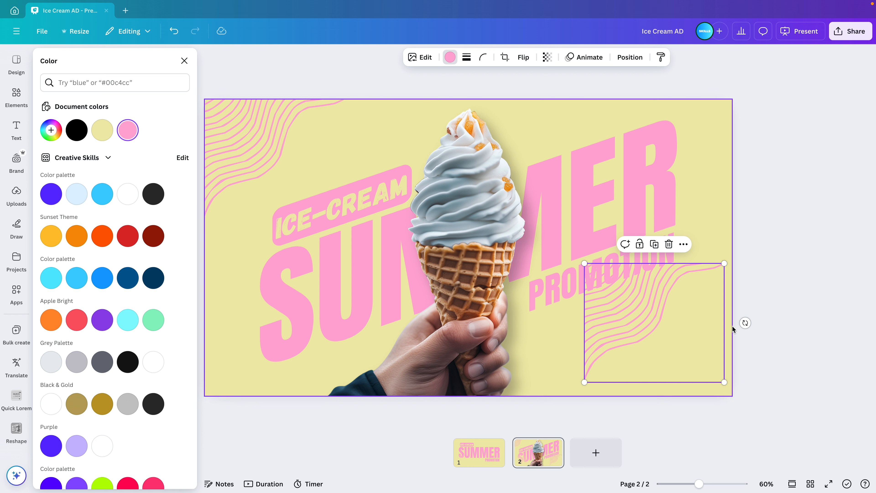
pyautogui.moveTo(745, 323)
pyautogui.mouseDown()
pyautogui.moveTo(557, 273)
pyautogui.moveTo(577, 327)
pyautogui.moveTo(563, 320)
pyautogui.mouseUp()
pyautogui.moveTo(676, 351); pyautogui.dragTo(683, 362)
pyautogui.click(766, 297)
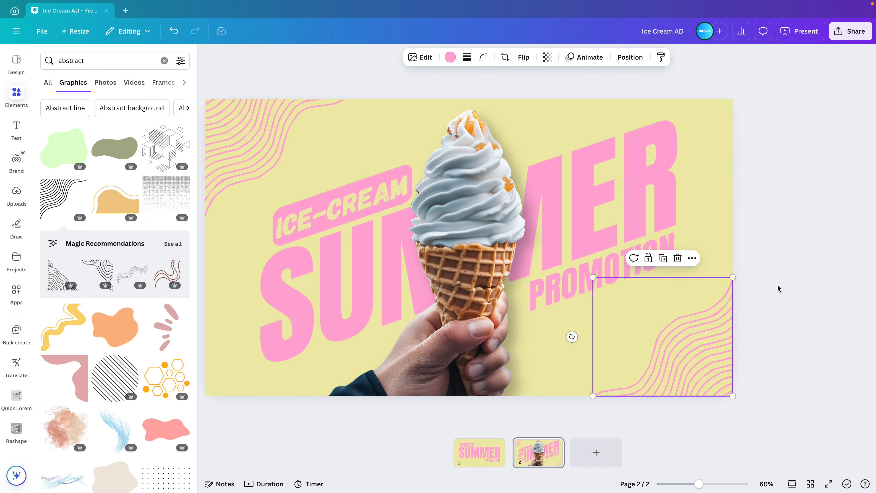
pyautogui.click(779, 282)
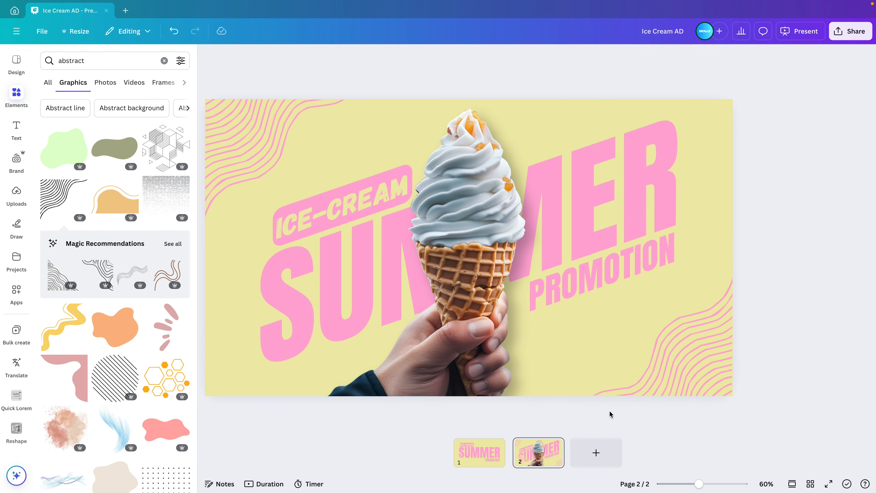
# Duplicate page 2 with the finished ice-cream ad layout.
pyautogui.rightClick(543, 445)
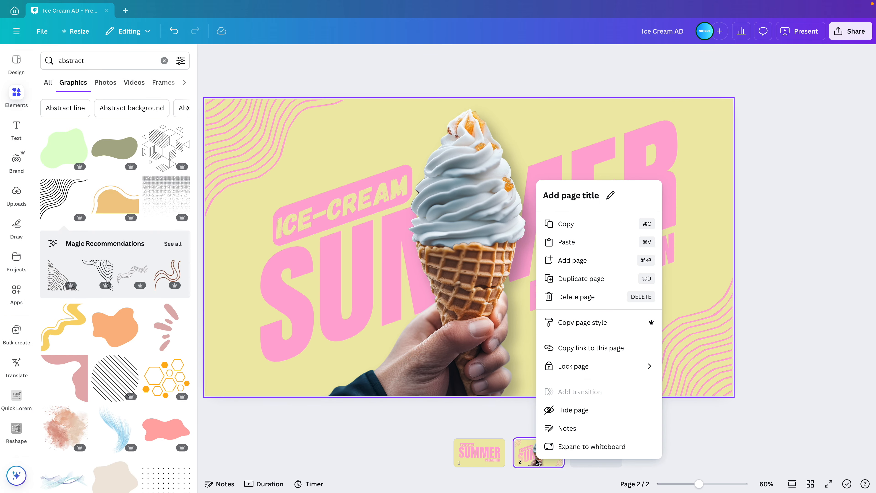
pyautogui.click(579, 279)
# On page 3, move the two wavy-lines graphics outward past their page corners and shrink them.
pyautogui.moveTo(695, 331); pyautogui.dragTo(765, 412)
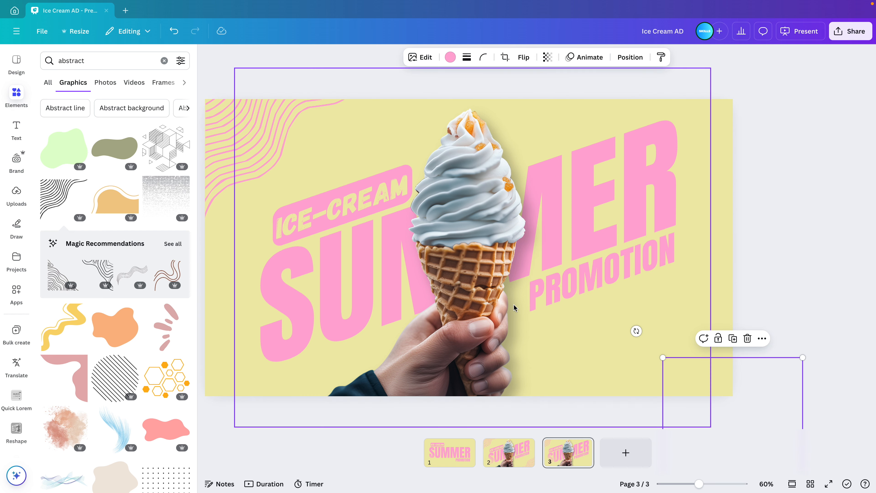
pyautogui.hotkey('ctrl', '-')
pyautogui.moveTo(584, 321); pyautogui.dragTo(602, 336)
pyautogui.moveTo(647, 372)
pyautogui.mouseDown()
pyautogui.moveTo(679, 391)
pyautogui.moveTo(653, 366)
pyautogui.mouseUp()
pyautogui.click(302, 187)
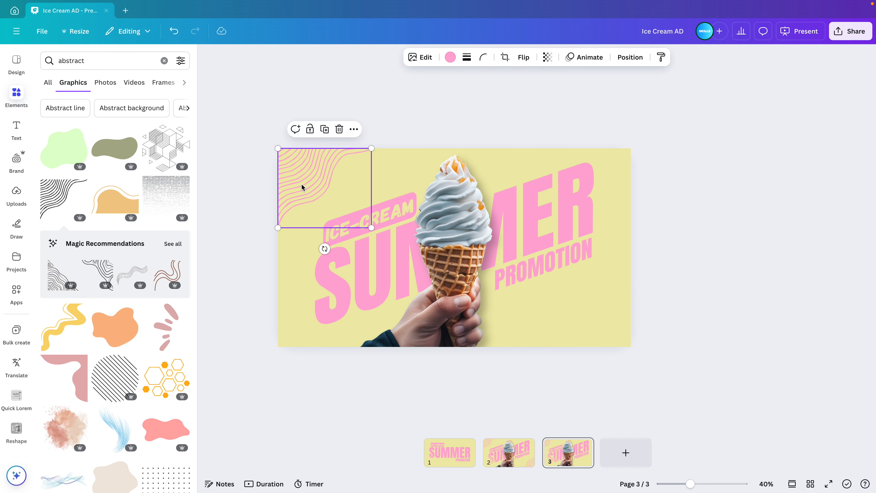
pyautogui.moveTo(370, 227); pyautogui.dragTo(267, 146)
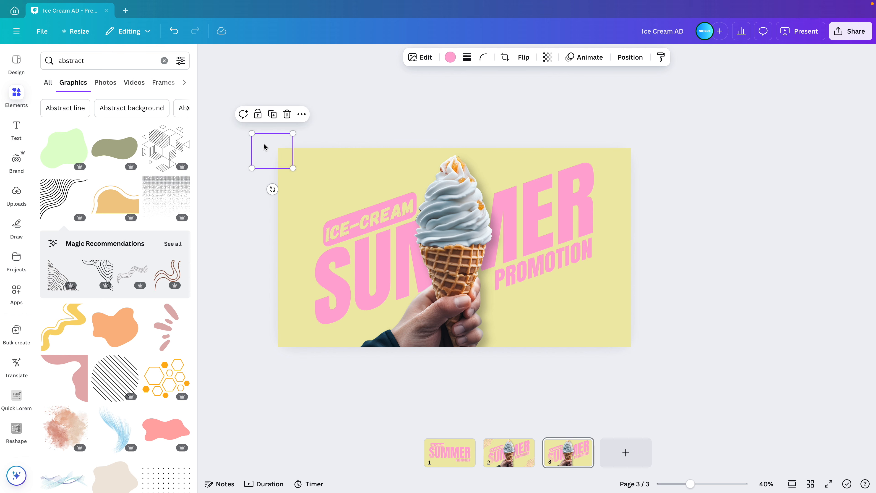
# Shrink the ice-cream cone image on page 3 and lower it so the sleeve meets the page's bottom edge.
pyautogui.click(456, 227)
pyautogui.moveTo(616, 127); pyautogui.dragTo(586, 149)
pyautogui.moveTo(470, 234); pyautogui.dragTo(479, 256)
# Shrink the skewed Summer promotion text and center it behind the swirl of the cone so it is fully hidden.
pyautogui.click(331, 241)
pyautogui.moveTo(250, 133); pyautogui.dragTo(439, 211)
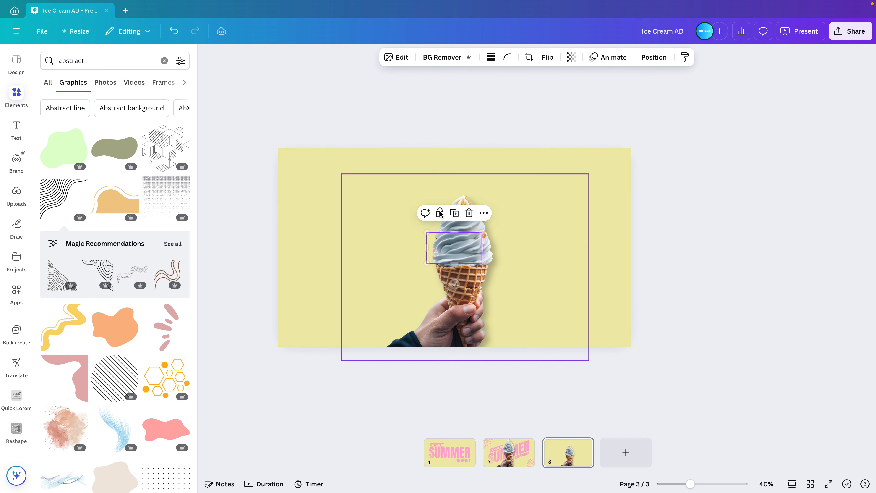
pyautogui.moveTo(449, 251); pyautogui.dragTo(459, 254)
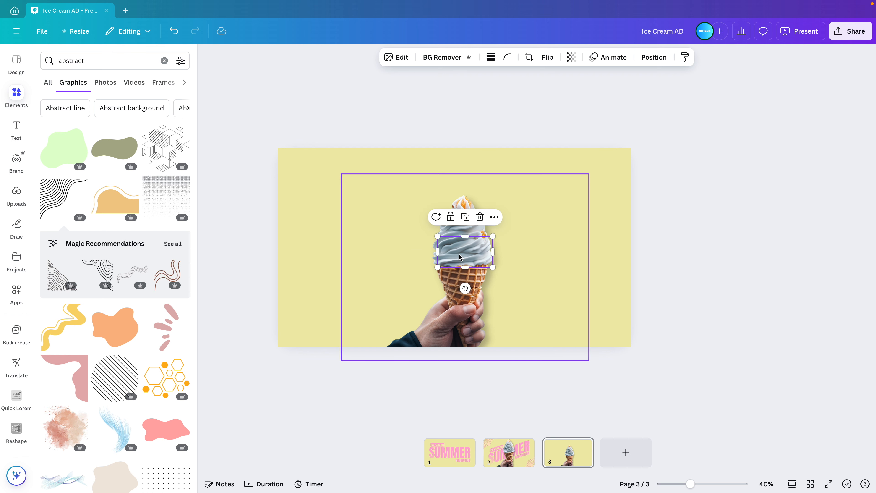
pyautogui.click(679, 297)
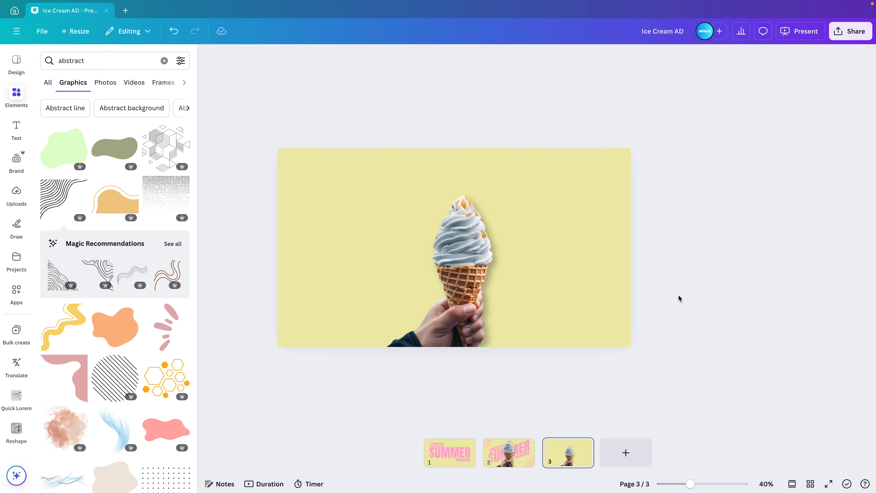
# Move page 3 ahead of page 2 and add a Match & Move transition of 1.5 seconds between the two cone pages.
pyautogui.moveTo(574, 460); pyautogui.dragTo(496, 463)
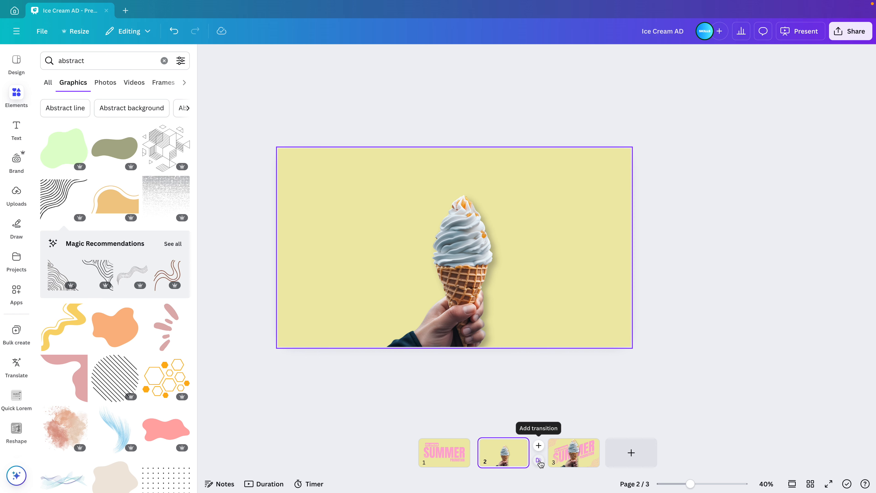
pyautogui.click(539, 461)
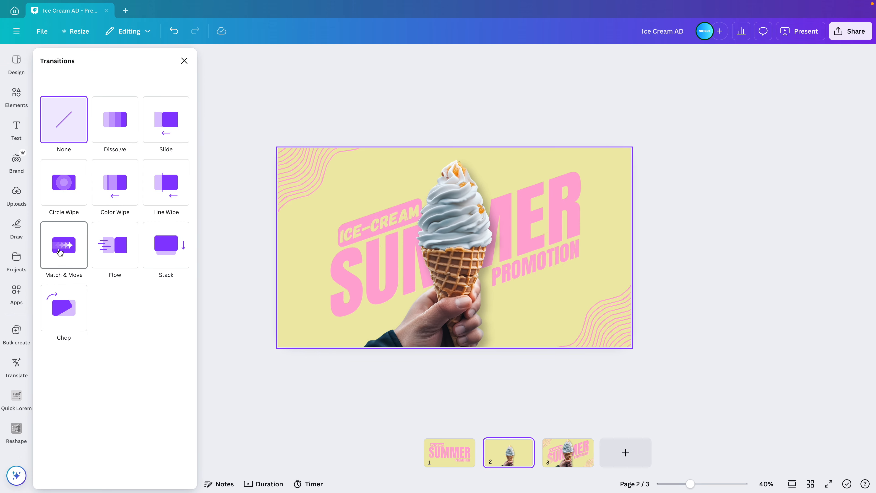
pyautogui.click(60, 252)
pyautogui.moveTo(64, 314); pyautogui.dragTo(111, 318)
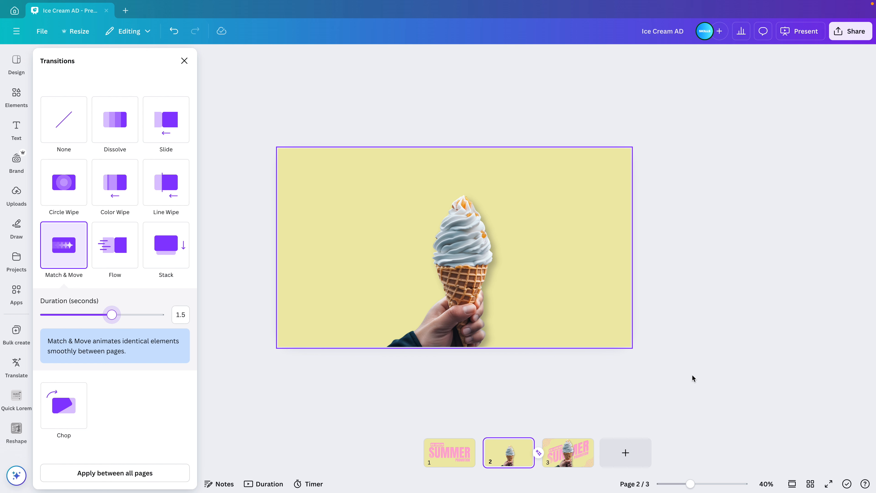
# Preview the design in full screen and advance from the bare cone page to the full ad to play the transition.
pyautogui.click(828, 484)
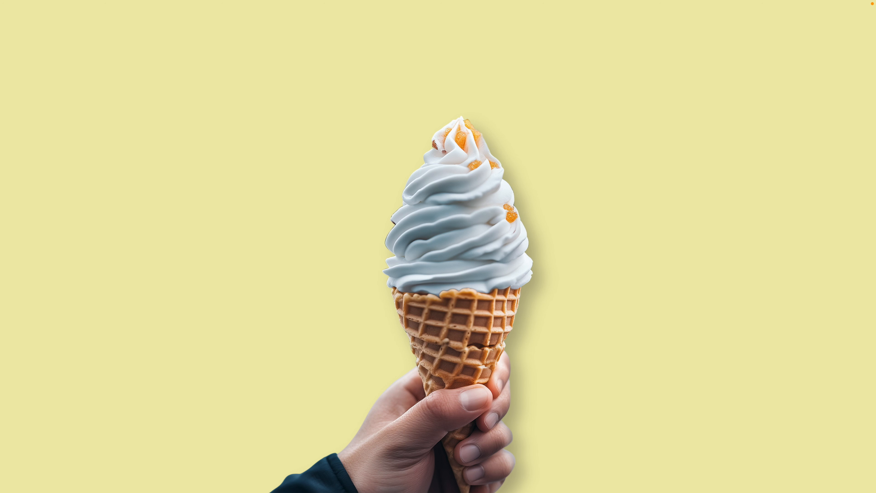
pyautogui.press('Right')
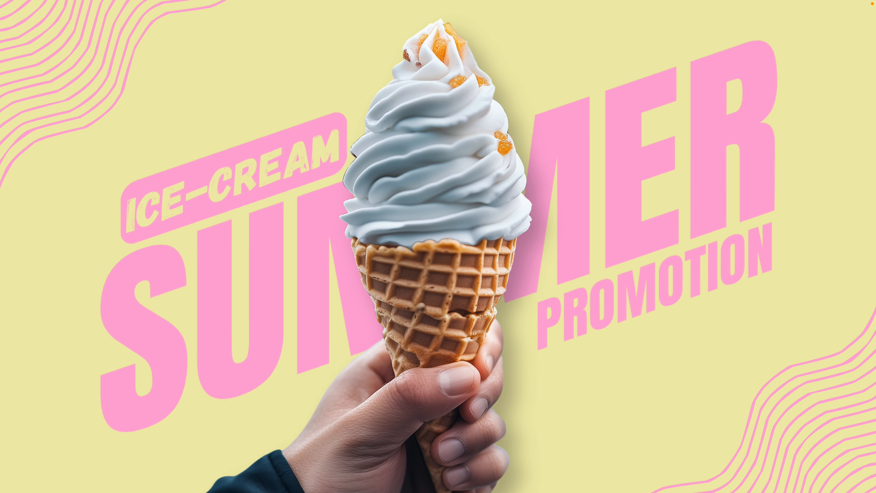